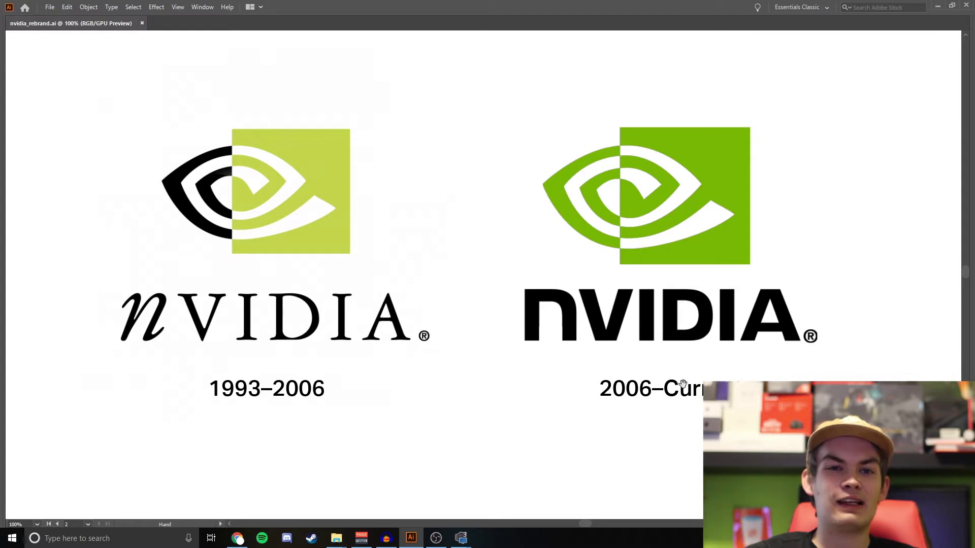
# Examine the NVIDIA website screenshot, the speaker video still and the GTC speaker grid placed beyond the old and current logo comparison.
pyautogui.moveTo(744, 323); pyautogui.dragTo(753, 329)
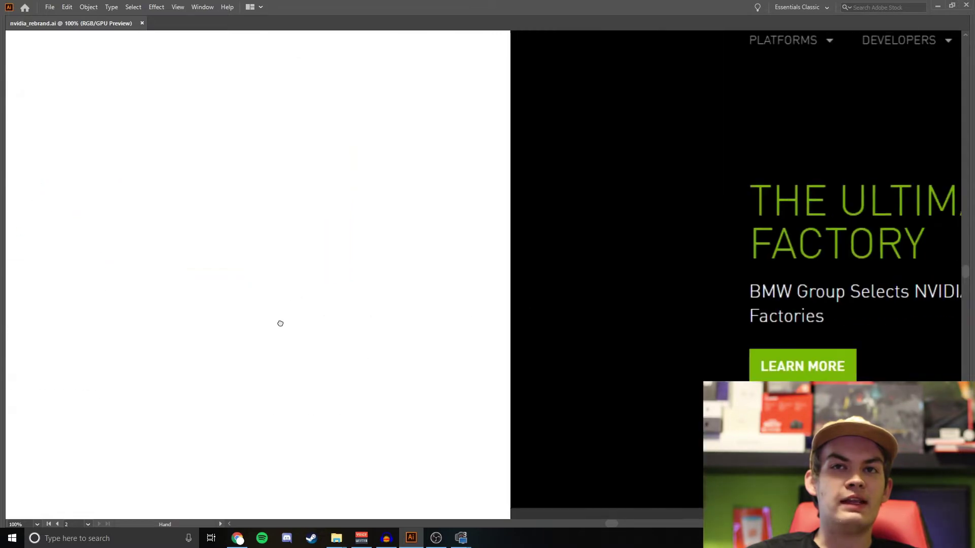
pyautogui.hotkey('ctrl', '-')
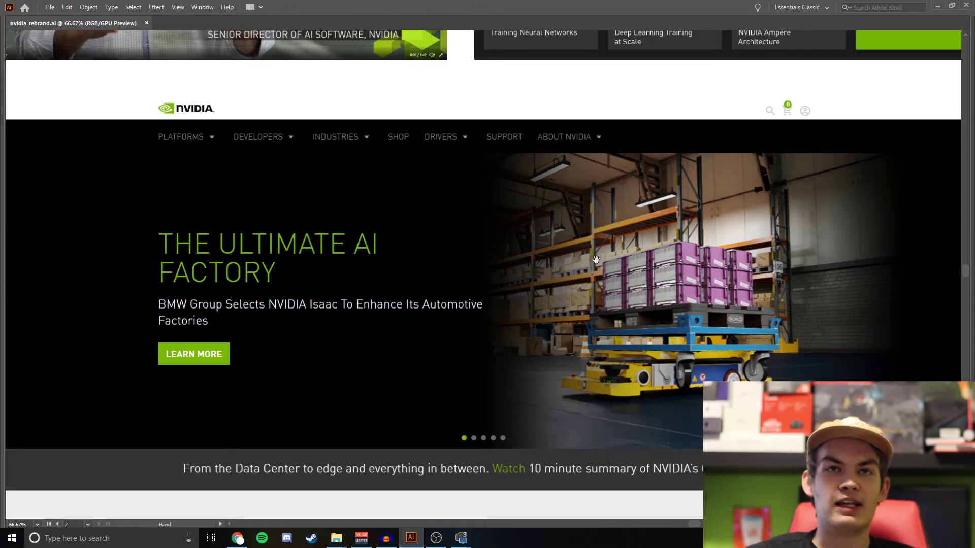
pyautogui.scroll(5, 596, 261)
pyautogui.scroll(1, 678, 330)
pyautogui.hscroll(1, 678, 330)
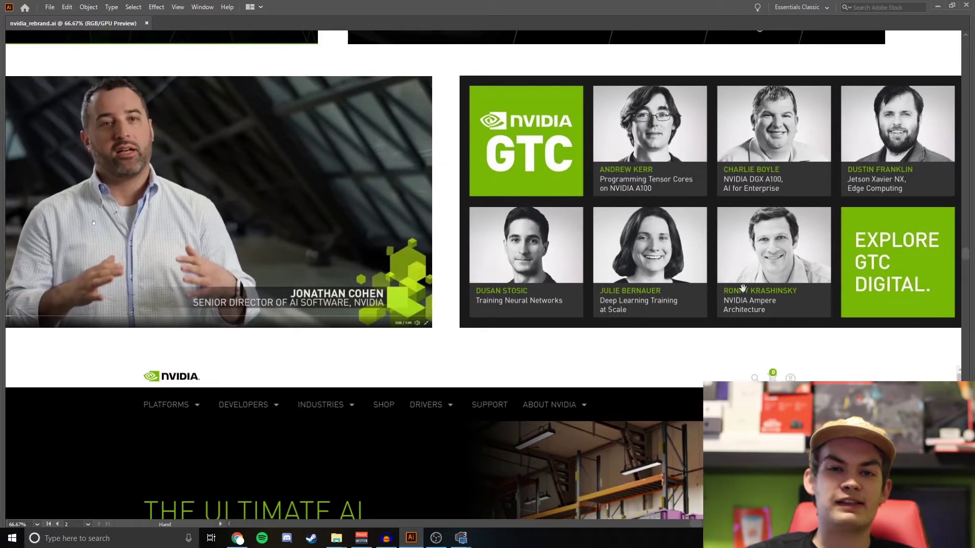
pyautogui.moveTo(691, 228); pyautogui.dragTo(684, 229)
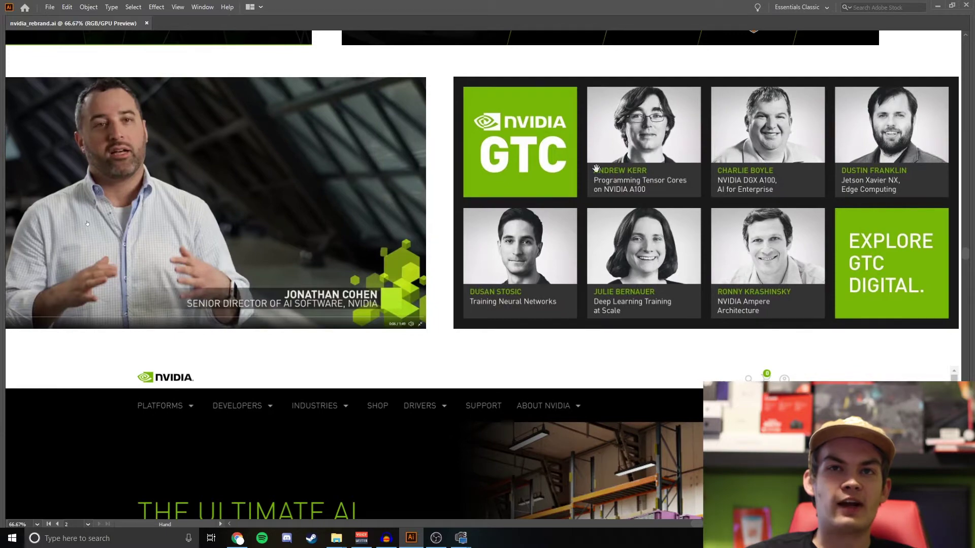
pyautogui.scroll(3, 491, 118)
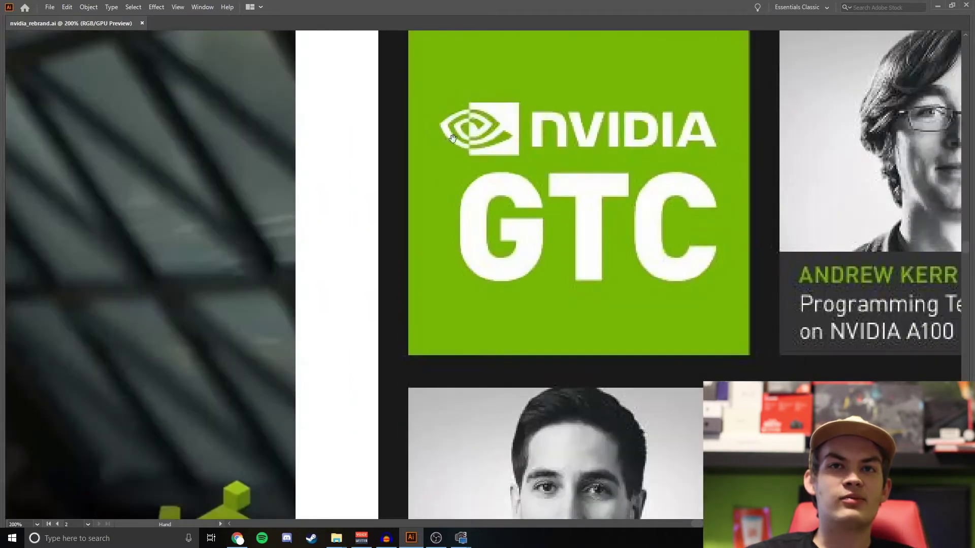
pyautogui.scroll(-2, 431, 254)
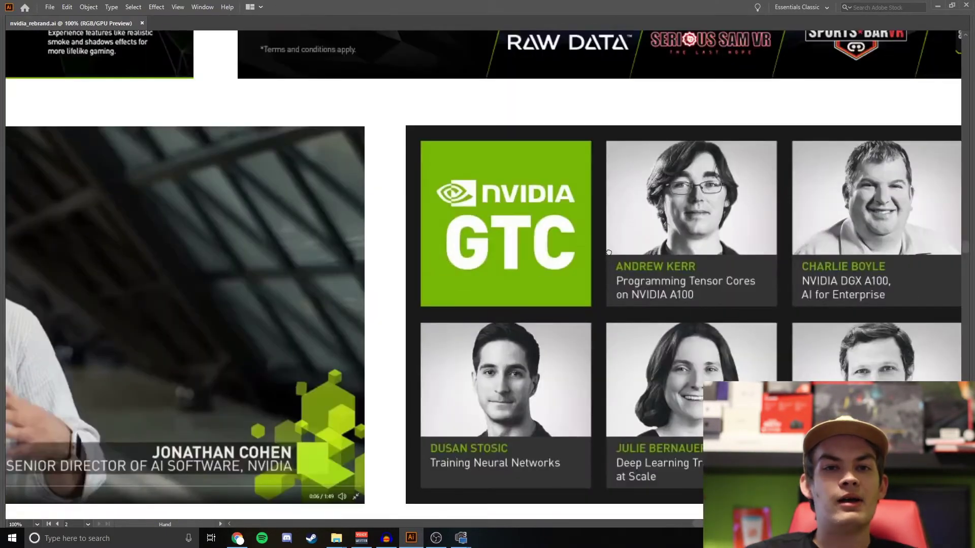
pyautogui.moveTo(609, 252); pyautogui.dragTo(547, 205)
pyautogui.scroll(-1, 552, 213)
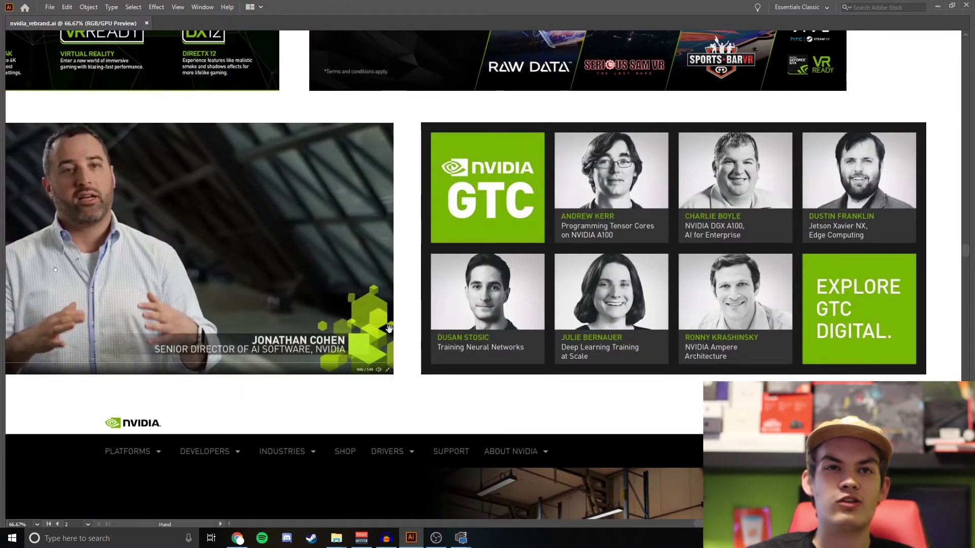
pyautogui.moveTo(524, 297); pyautogui.dragTo(542, 299)
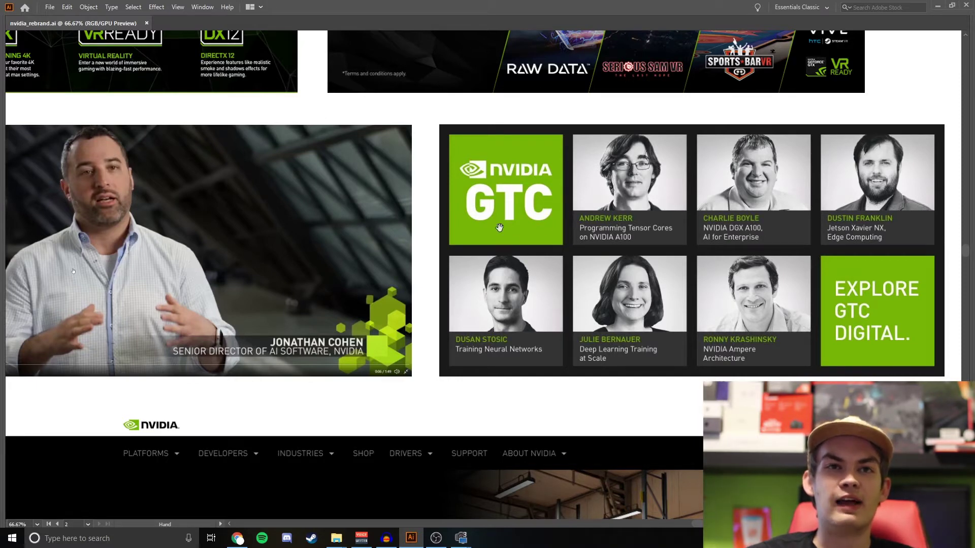
# Examine the gaming and VR promotional banners, including the small GeForce GTX badge on the "Immerse Yourself in VR" banner.
pyautogui.scroll(5, 499, 224)
pyautogui.scroll(1, 606, 268)
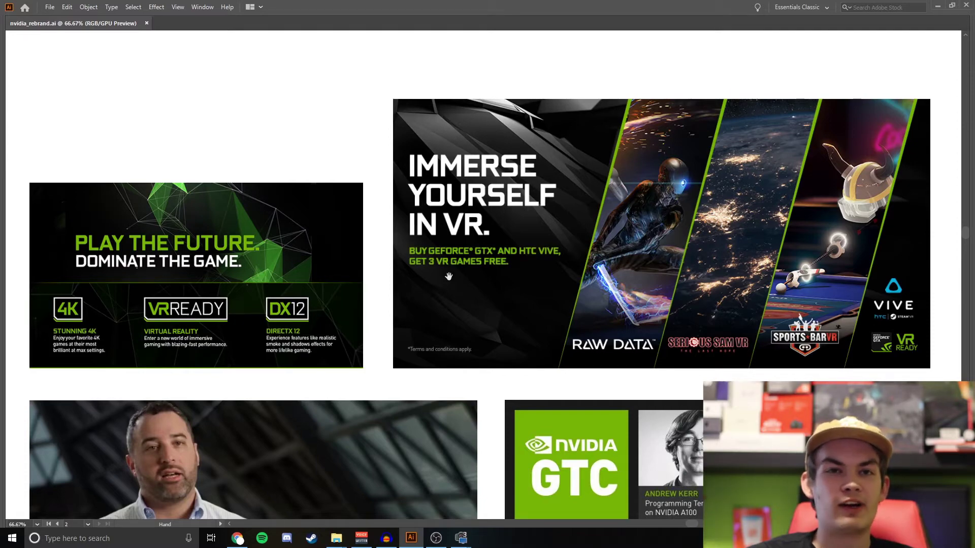
pyautogui.hotkey('ctrl', '+')
pyautogui.hotkey('ctrl', '+')
pyautogui.hotkey('ctrl', '+')
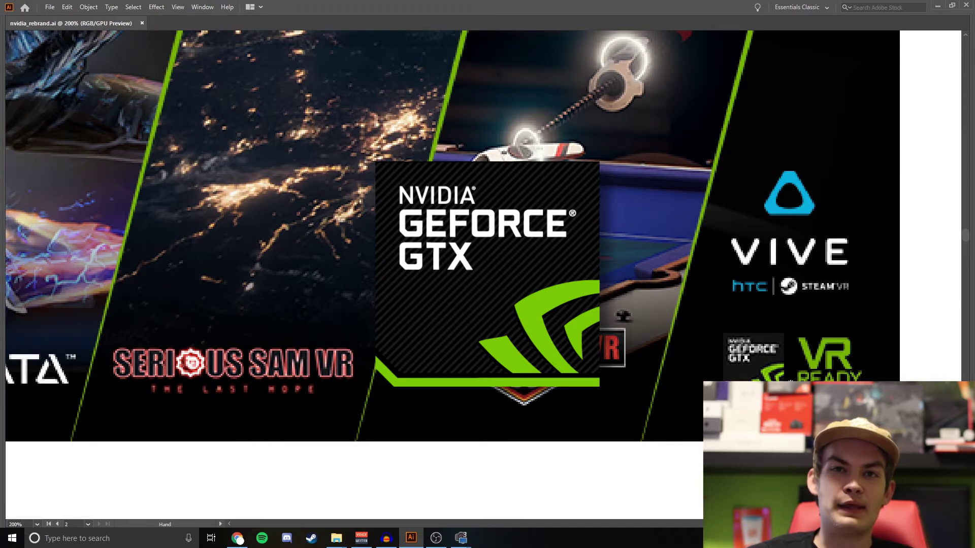
pyautogui.hotkey('ctrl', '-')
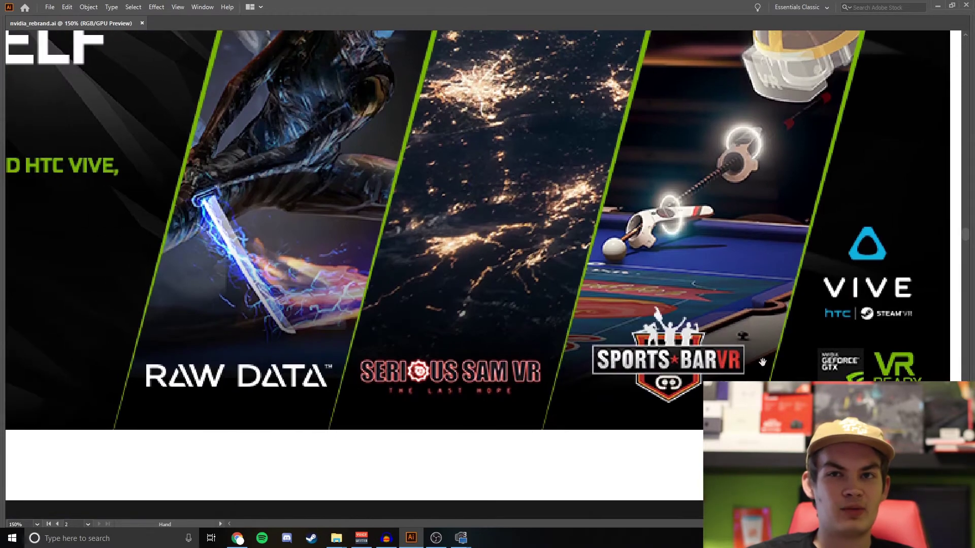
pyautogui.hotkey('ctrl', '-')
pyautogui.hotkey('ctrl', '-')
pyautogui.moveTo(652, 339); pyautogui.dragTo(675, 333)
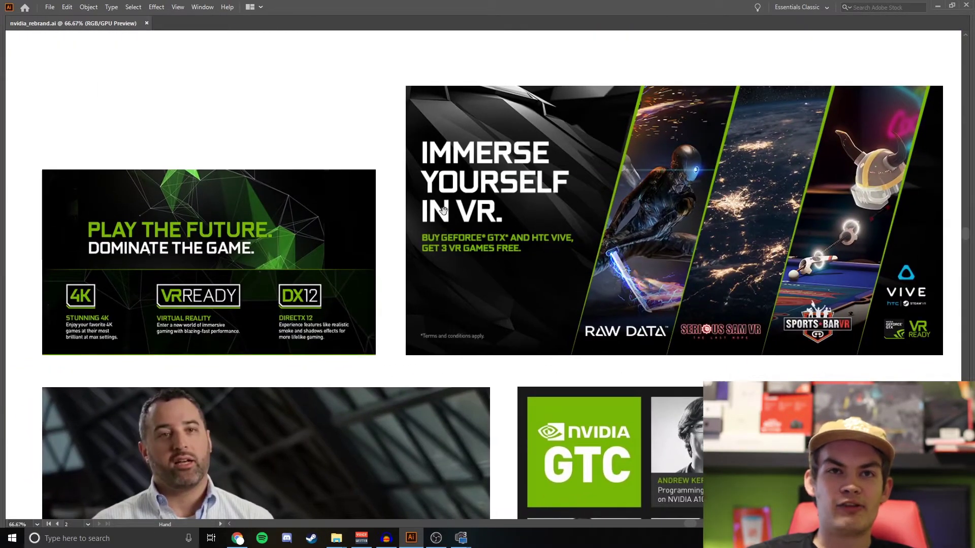
# Examine the standalone current NVIDIA logo, first as a whole and then its green eye symbol.
pyautogui.moveTo(541, 381); pyautogui.dragTo(574, 215)
pyautogui.moveTo(380, 380); pyautogui.dragTo(578, 203)
pyautogui.moveTo(276, 344); pyautogui.dragTo(646, 166)
pyautogui.moveTo(744, 513); pyautogui.dragTo(727, 300)
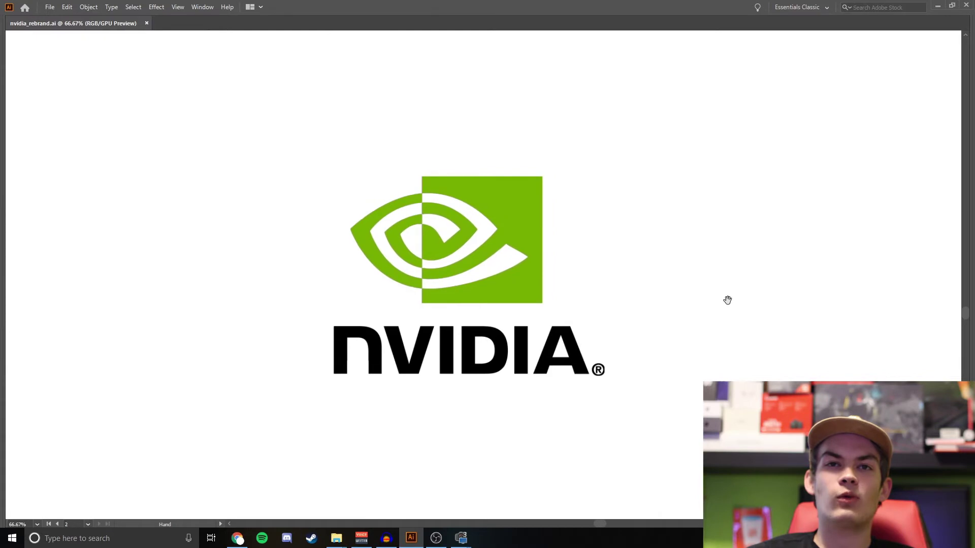
pyautogui.hotkey('ctrl', '+')
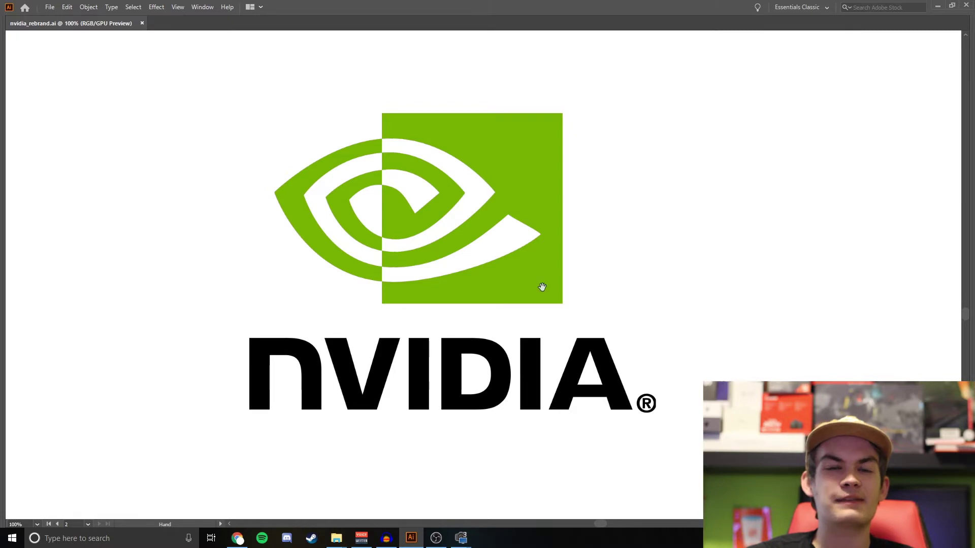
pyautogui.scroll(1, 405, 209)
pyautogui.scroll(1, 371, 158)
pyautogui.moveTo(353, 182); pyautogui.dragTo(368, 202)
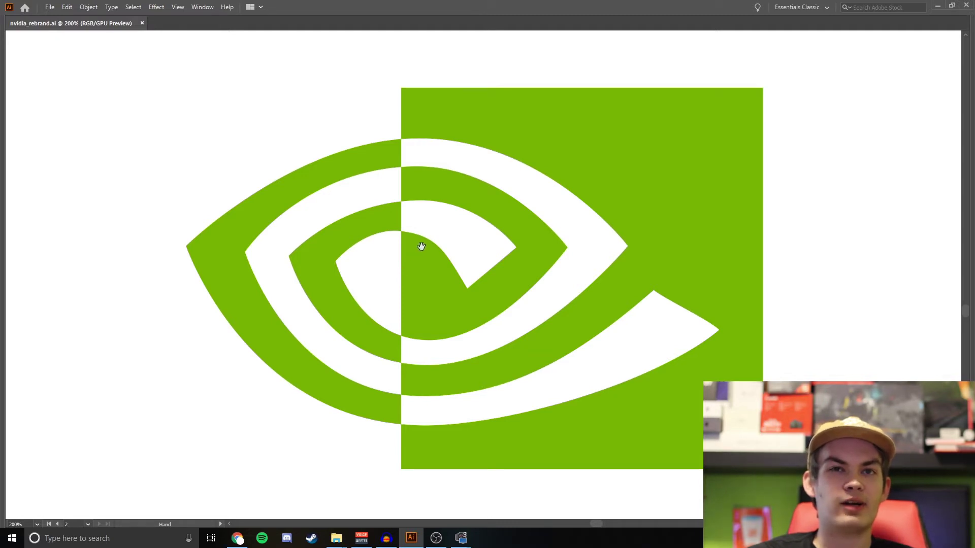
# Inspect up close how the eye symbol's curved bands meet along the green square's vertical edge, then compare the symbol with the wordmark.
pyautogui.scroll(1, 400, 134)
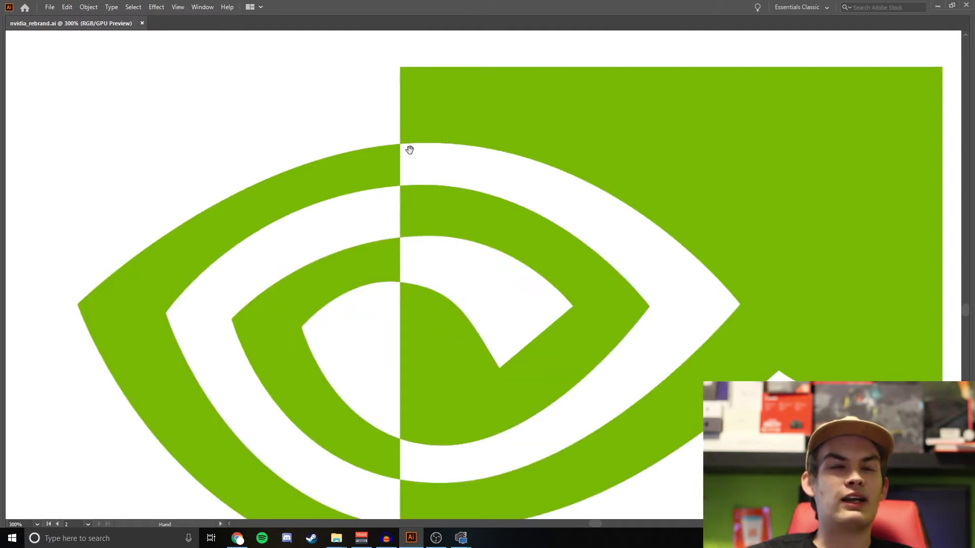
pyautogui.scroll(1, 404, 139)
pyautogui.scroll(1, 386, 145)
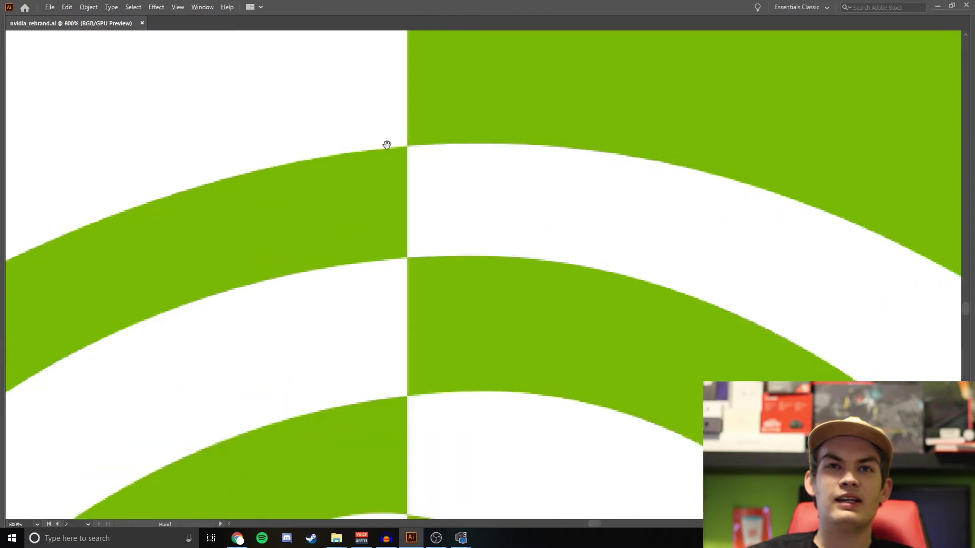
pyautogui.scroll(2, 393, 144)
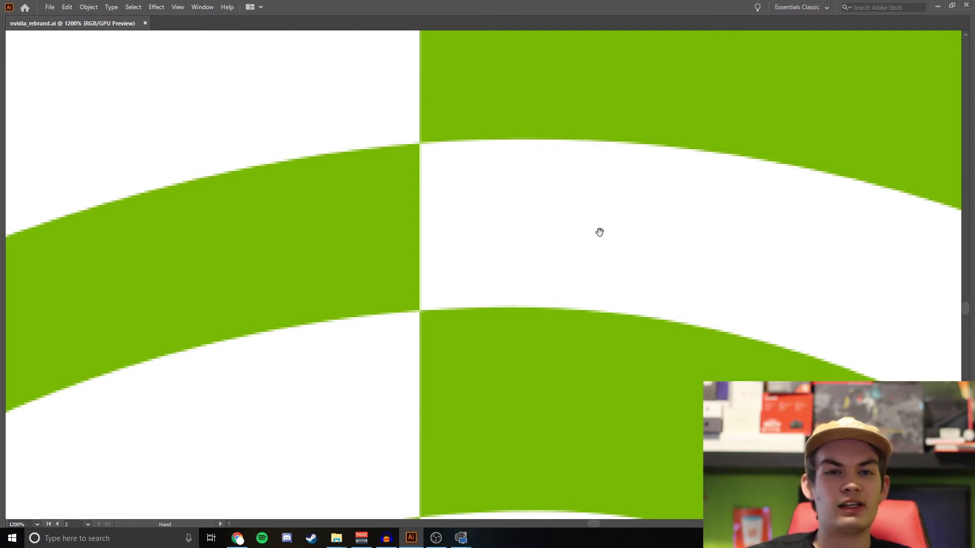
pyautogui.scroll(-1, 598, 229)
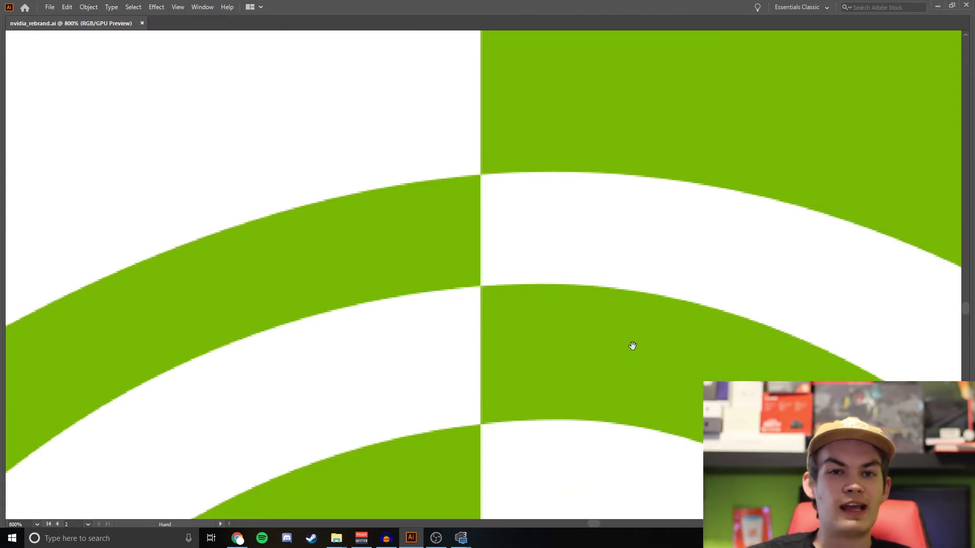
pyautogui.scroll(-2, 663, 322)
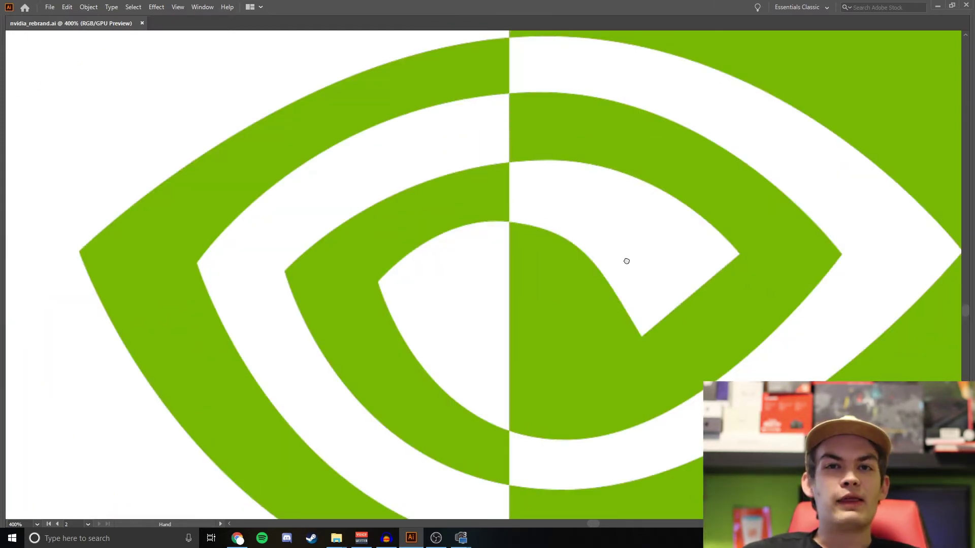
pyautogui.scroll(-1, 627, 261)
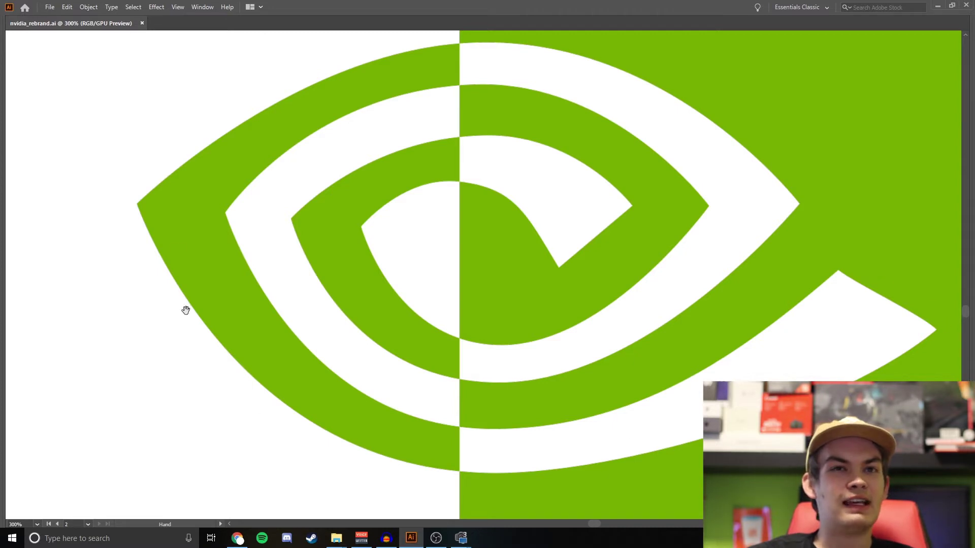
pyautogui.scroll(-1, 670, 271)
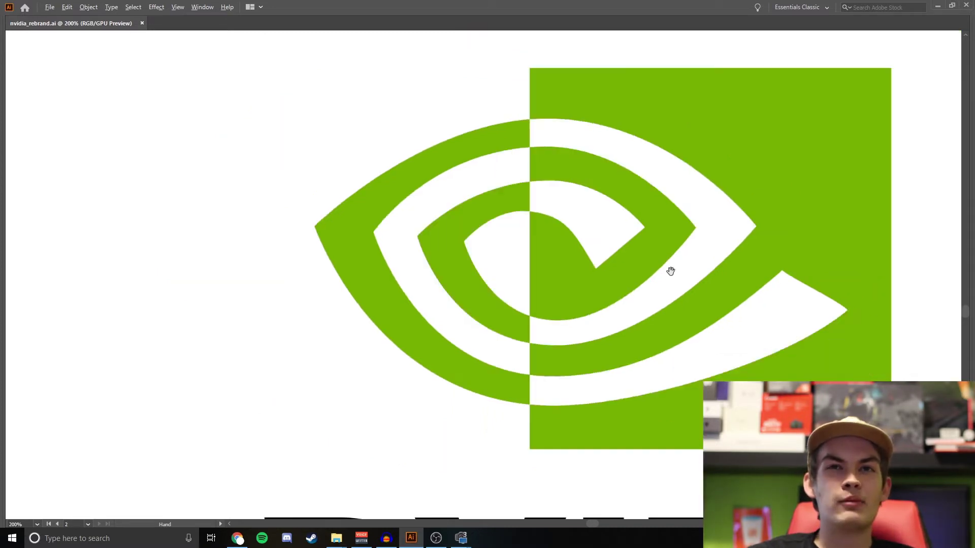
pyautogui.scroll(1, 696, 274)
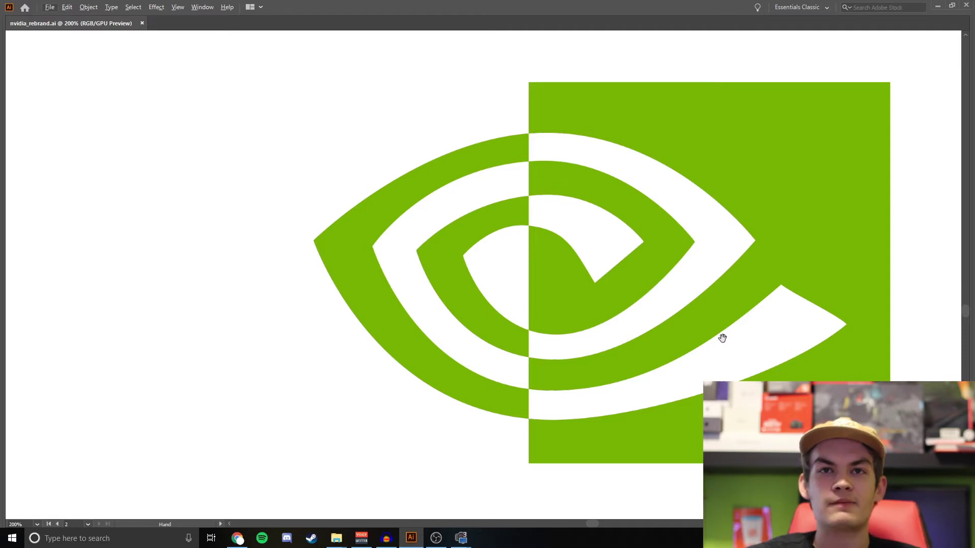
pyautogui.keyDown('alt'); pyautogui.scroll(-1, 721, 337); pyautogui.keyUp('alt')
pyautogui.scroll(-2, 676, 331)
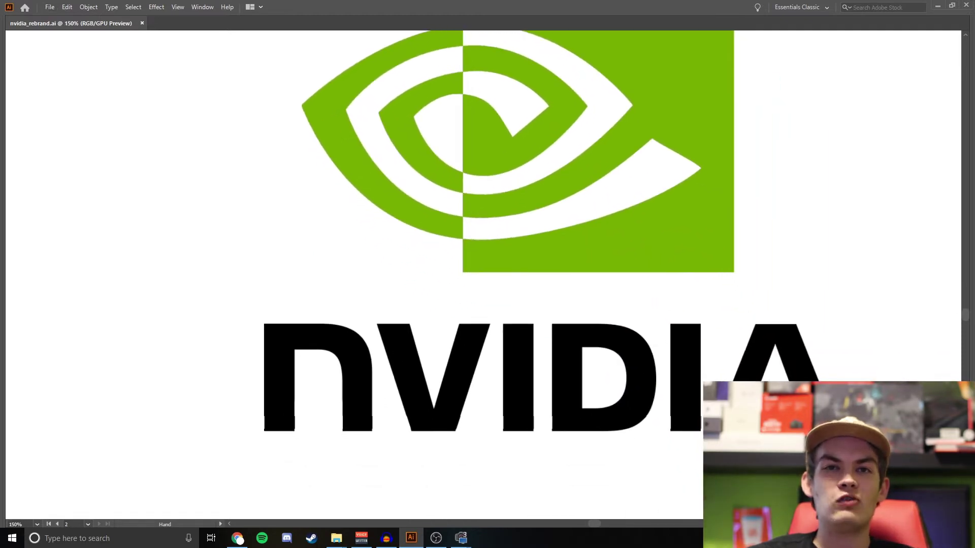